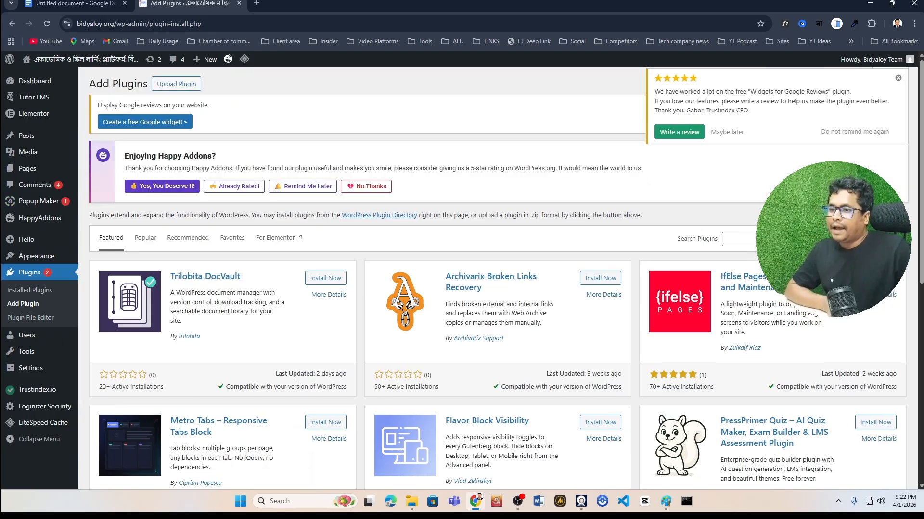
- Search the plugin directory for "wpfront", and install and activate the WPFront Scroll Top plugin
{"action": "left_click", "coordinate": [898, 79]}
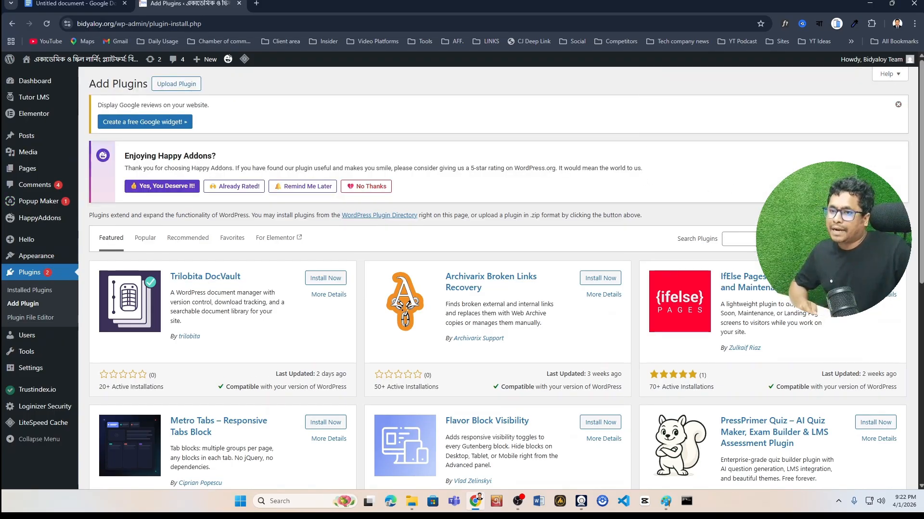
{"action": "left_click", "coordinate": [759, 192]}
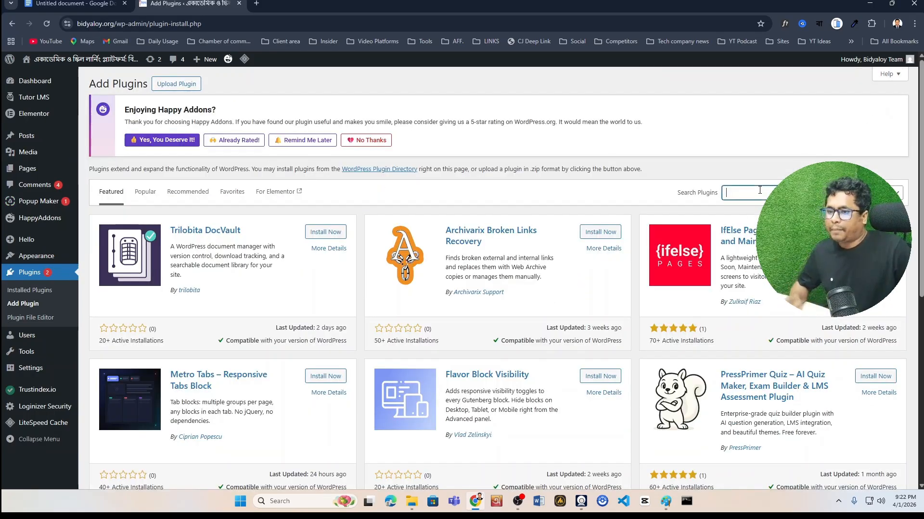
{"action": "type", "text": "wpfr"}
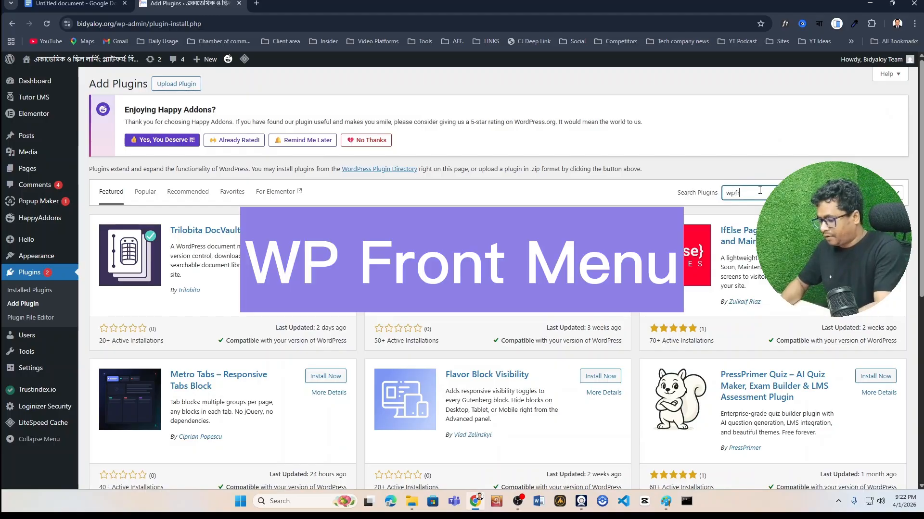
{"action": "type", "text": "ont"}
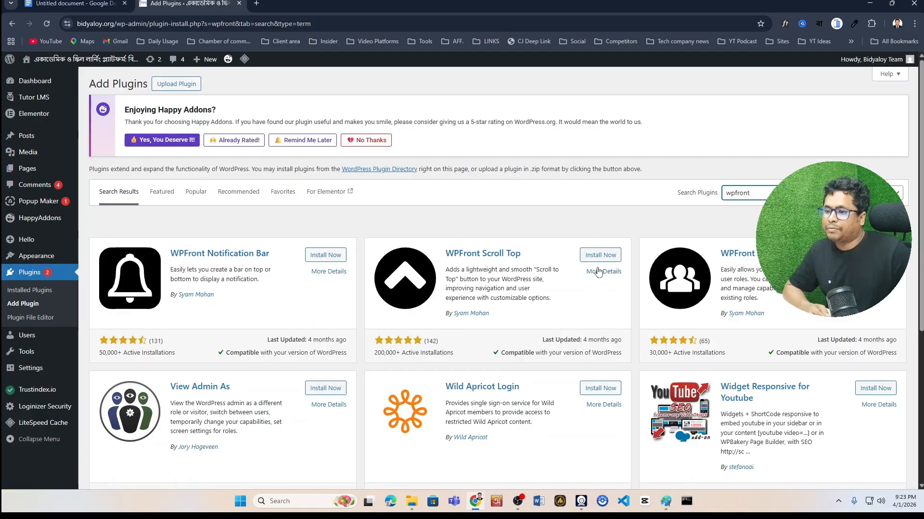
{"action": "left_click", "coordinate": [599, 255]}
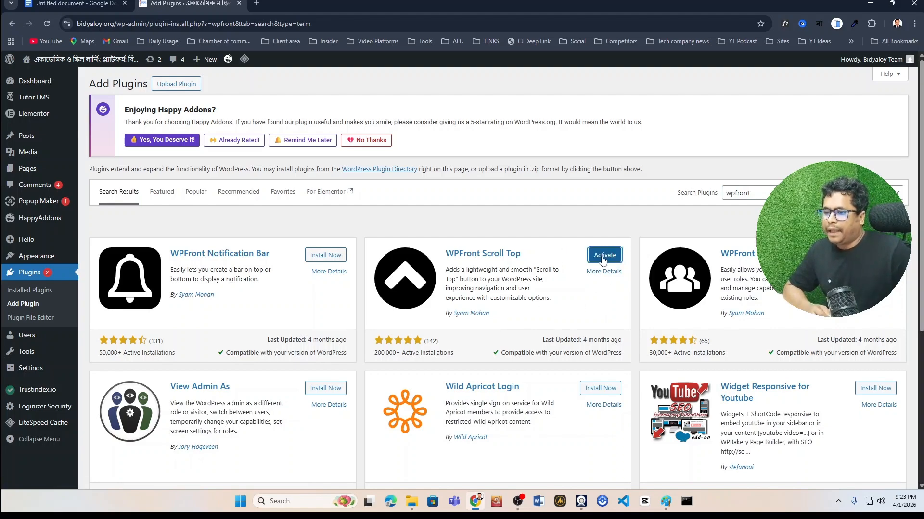
{"action": "left_click", "coordinate": [602, 259]}
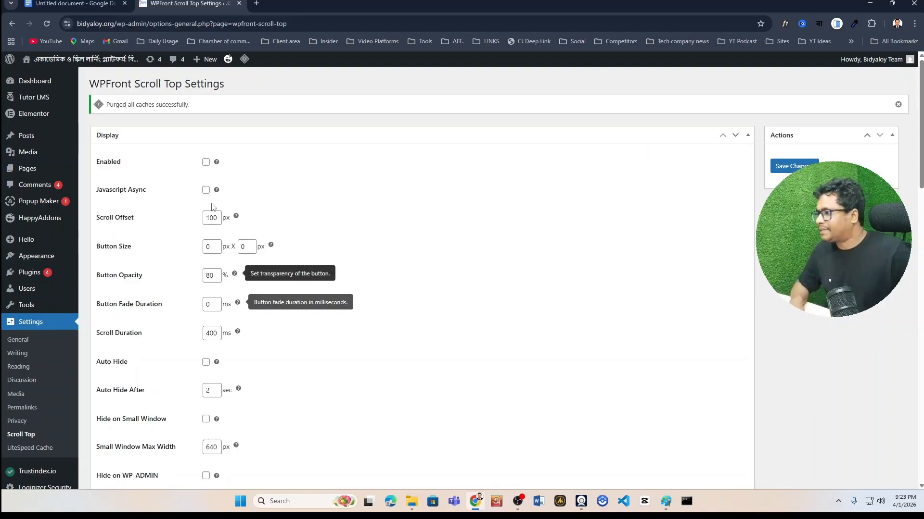
- Enable the scroll-top button in the Display section of the WPFront Scroll Top settings
{"action": "scroll", "coordinate": [201, 345], "scroll_direction": "down", "scroll_amount": 10}
{"action": "scroll", "coordinate": [202, 348], "scroll_direction": "up", "scroll_amount": 10}
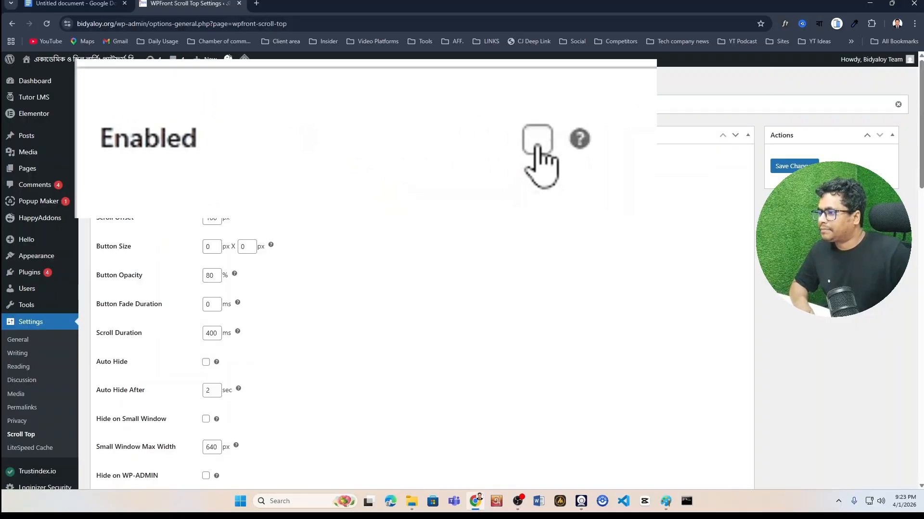
{"action": "left_click", "coordinate": [206, 162]}
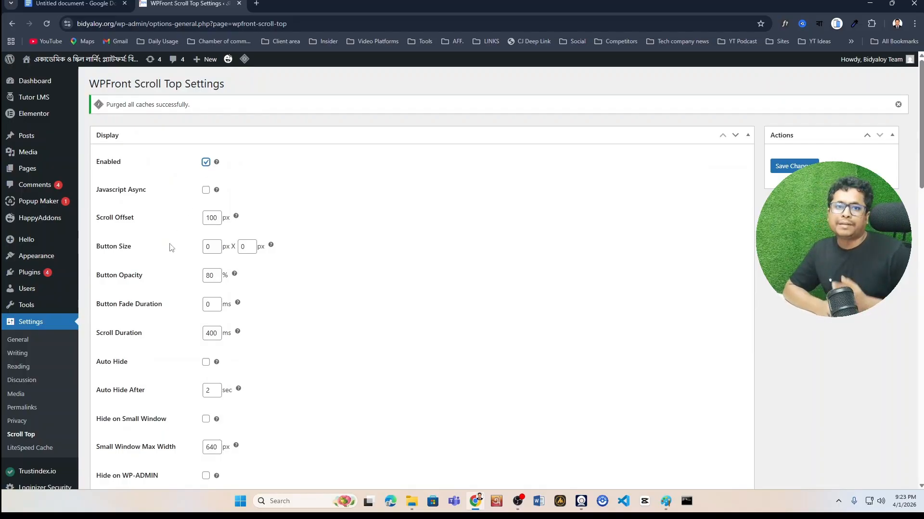
- Choose the black double-chevron arrow without a background as the scroll-top button image
{"action": "scroll", "coordinate": [178, 288], "scroll_direction": "down", "scroll_amount": 8}
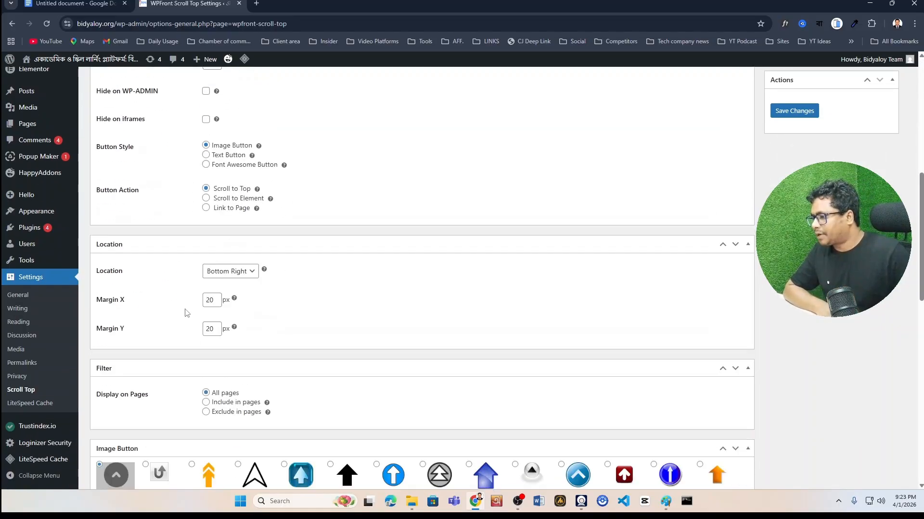
{"action": "scroll", "coordinate": [188, 315], "scroll_direction": "up", "scroll_amount": 5}
{"action": "scroll", "coordinate": [186, 314], "scroll_direction": "down", "scroll_amount": 10}
{"action": "scroll", "coordinate": [474, 274], "scroll_direction": "up", "scroll_amount": 6}
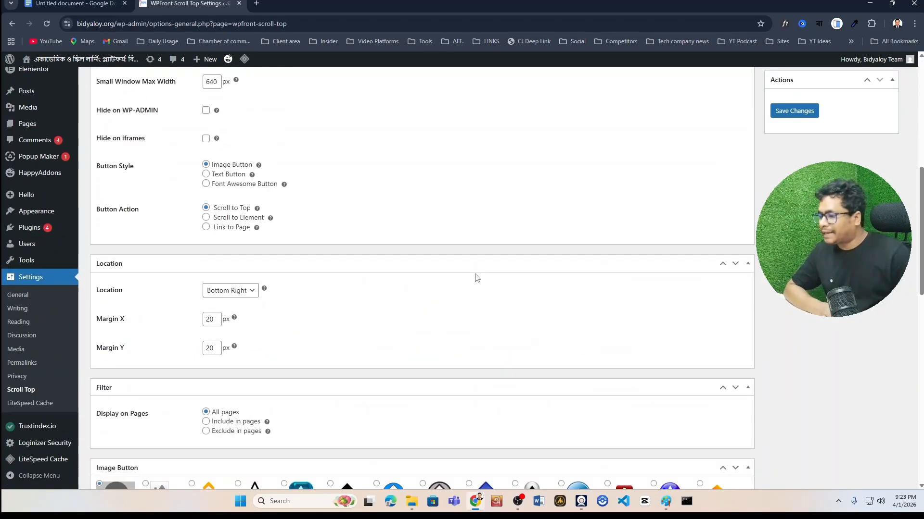
{"action": "scroll", "coordinate": [443, 290], "scroll_direction": "down", "scroll_amount": 1}
{"action": "scroll", "coordinate": [443, 290], "scroll_direction": "down", "scroll_amount": 3}
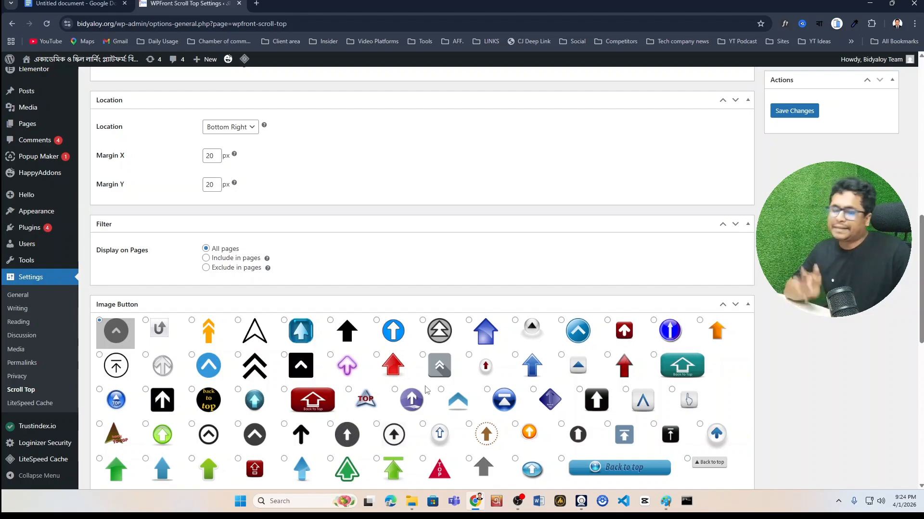
{"action": "scroll", "coordinate": [423, 390], "scroll_direction": "down", "scroll_amount": 3}
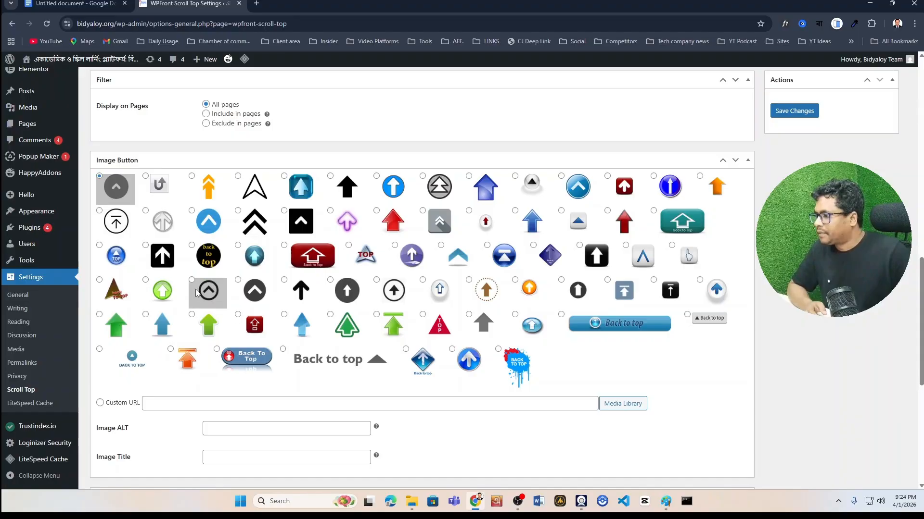
{"action": "left_click", "coordinate": [255, 230]}
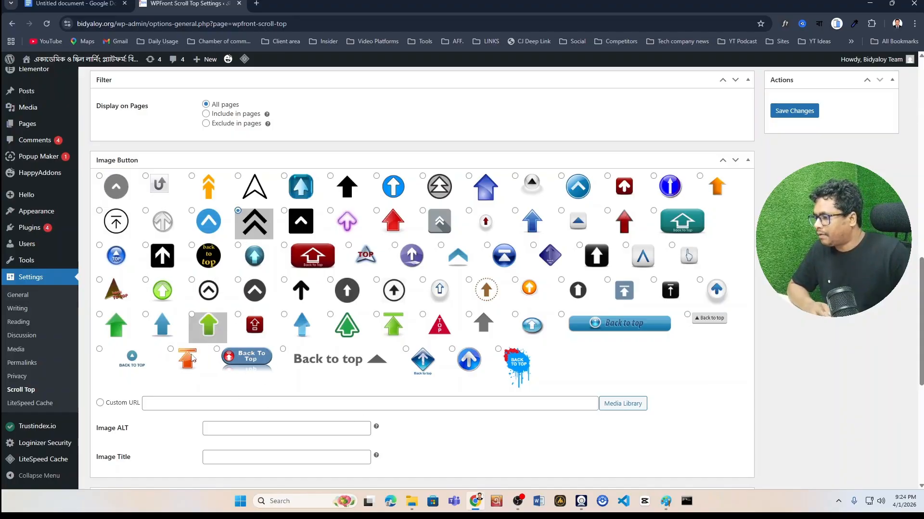
- Look through the Image ALT, Image Title, Accessibility and CSS settings of the scroll-top button
{"action": "scroll", "coordinate": [178, 361], "scroll_direction": "down", "scroll_amount": 3}
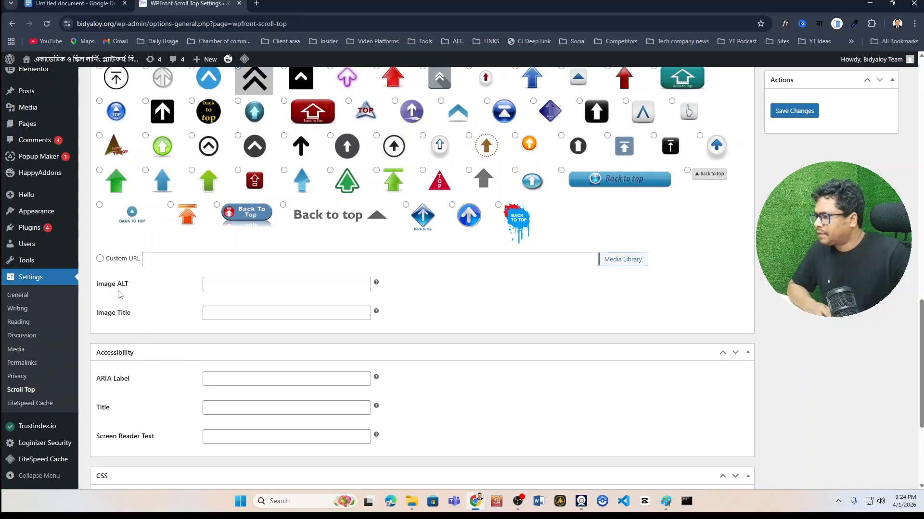
{"action": "triple_click", "coordinate": [133, 288]}
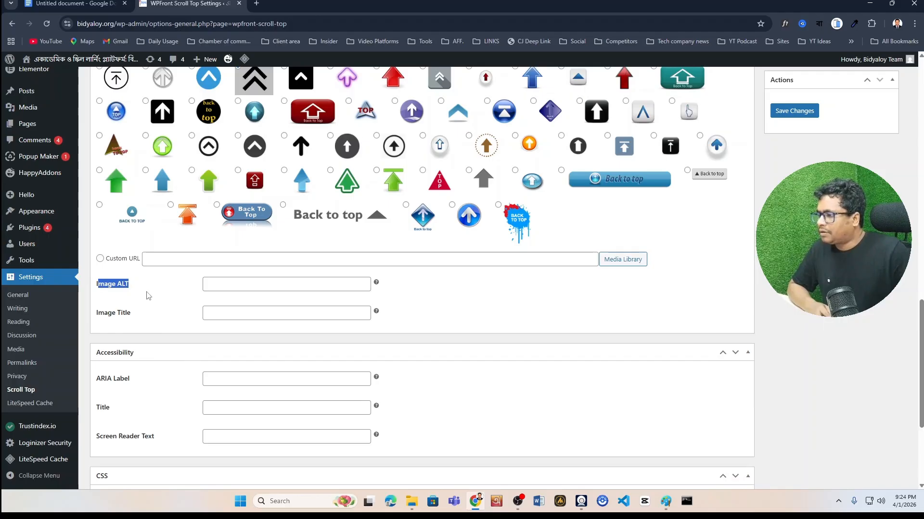
{"action": "left_click", "coordinate": [254, 286]}
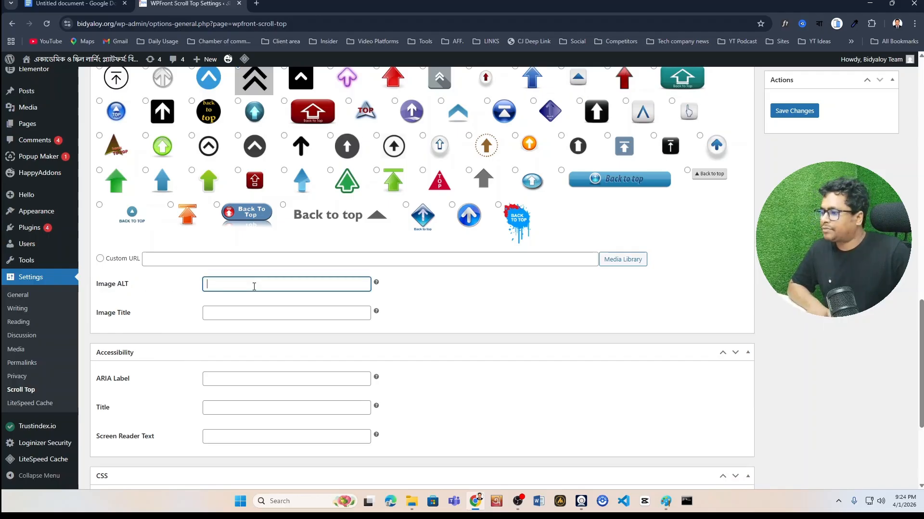
{"action": "left_click", "coordinate": [158, 320]}
{"action": "scroll", "coordinate": [171, 361], "scroll_direction": "down", "scroll_amount": 3}
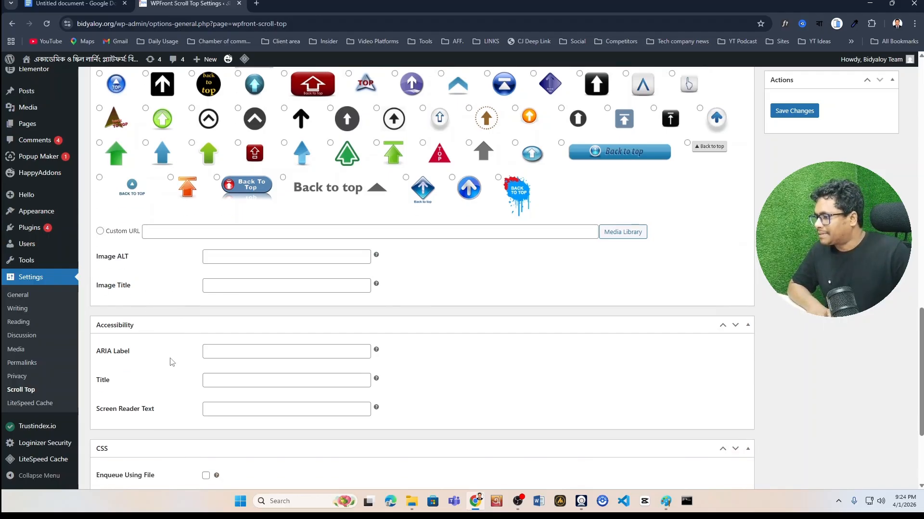
{"action": "scroll", "coordinate": [186, 346], "scroll_direction": "down", "scroll_amount": 1}
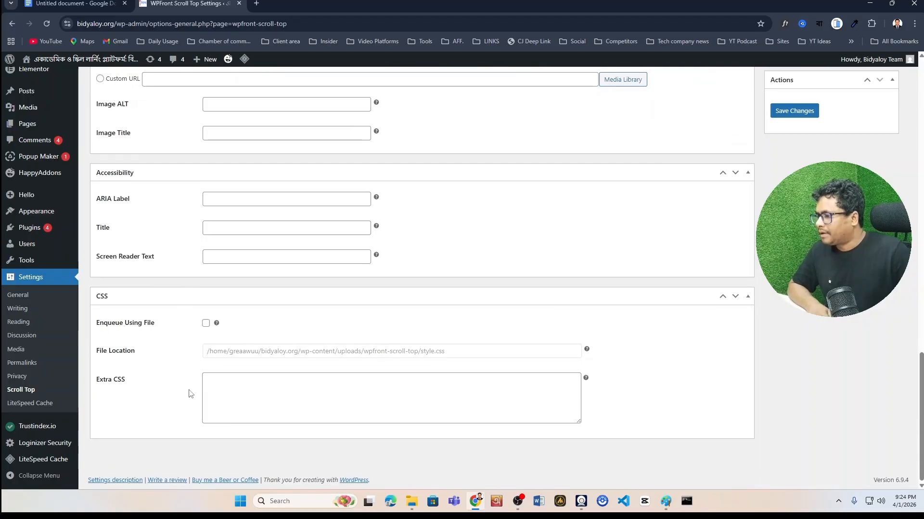
{"action": "scroll", "coordinate": [187, 402], "scroll_direction": "up", "scroll_amount": 20}
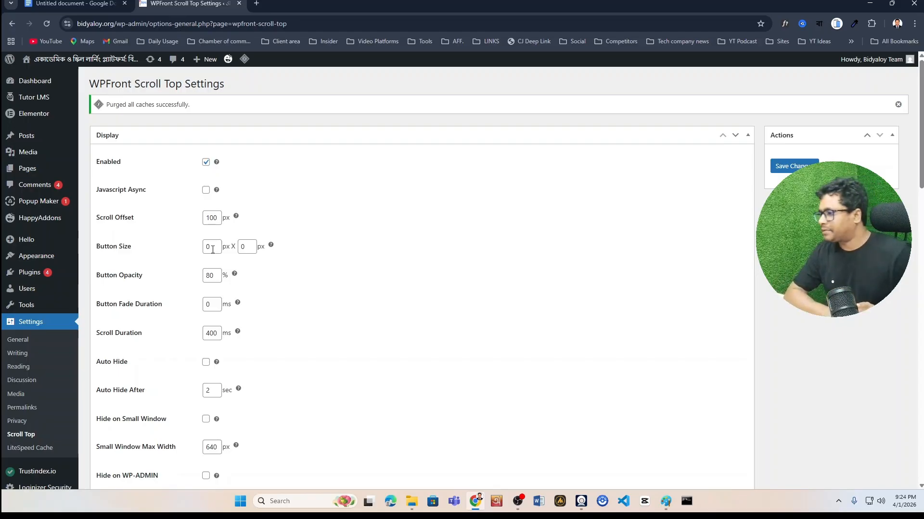
- Set the scroll-top button size to 30 px by 40 px
{"action": "left_click", "coordinate": [212, 249]}
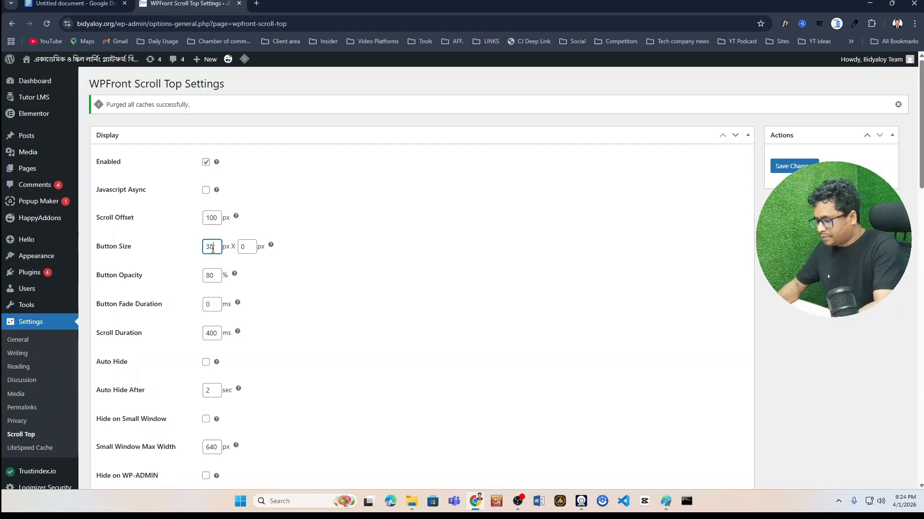
{"action": "double_click", "coordinate": [247, 248]}
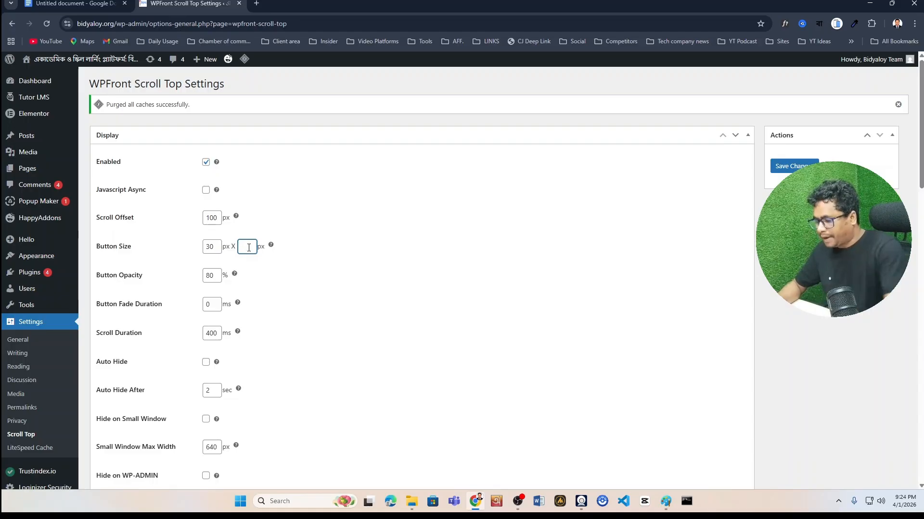
{"action": "type", "text": "40"}
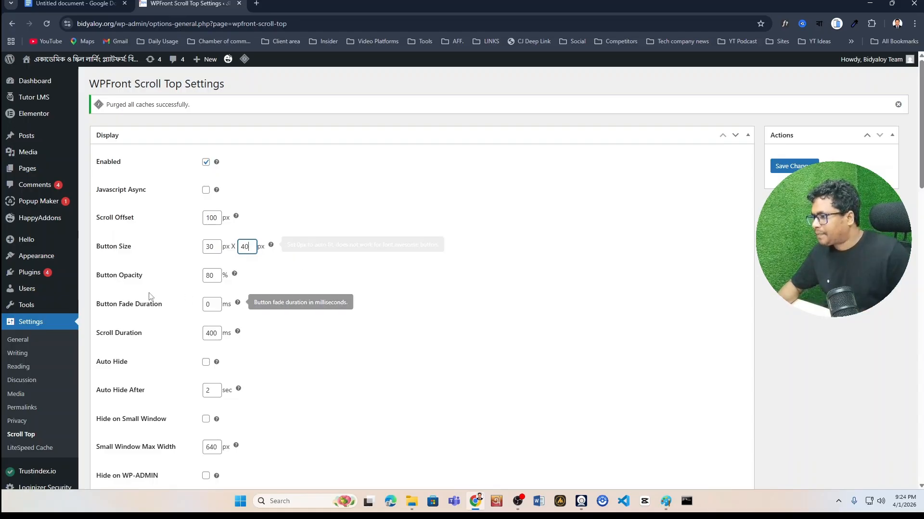
- Turn on Auto Hide for the scroll-top button
{"action": "scroll", "coordinate": [191, 268], "scroll_direction": "down", "scroll_amount": 1}
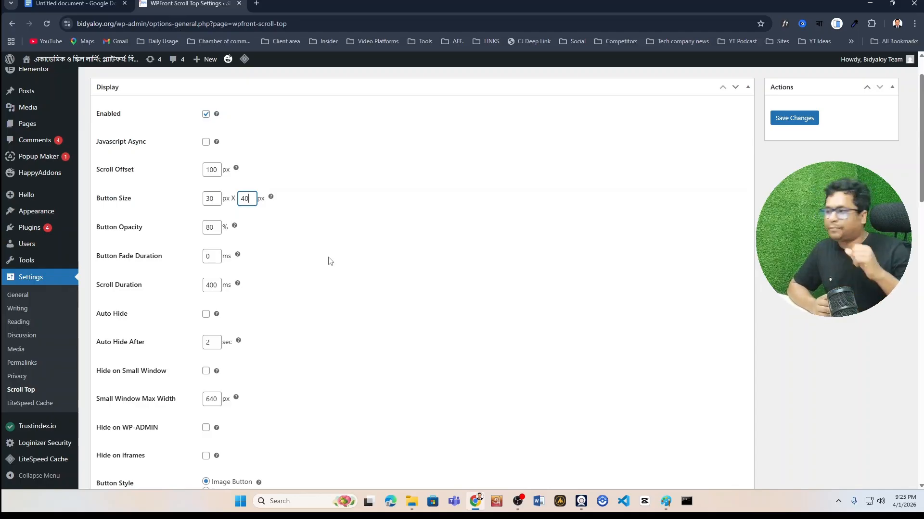
{"action": "scroll", "coordinate": [118, 270], "scroll_direction": "down", "scroll_amount": 2}
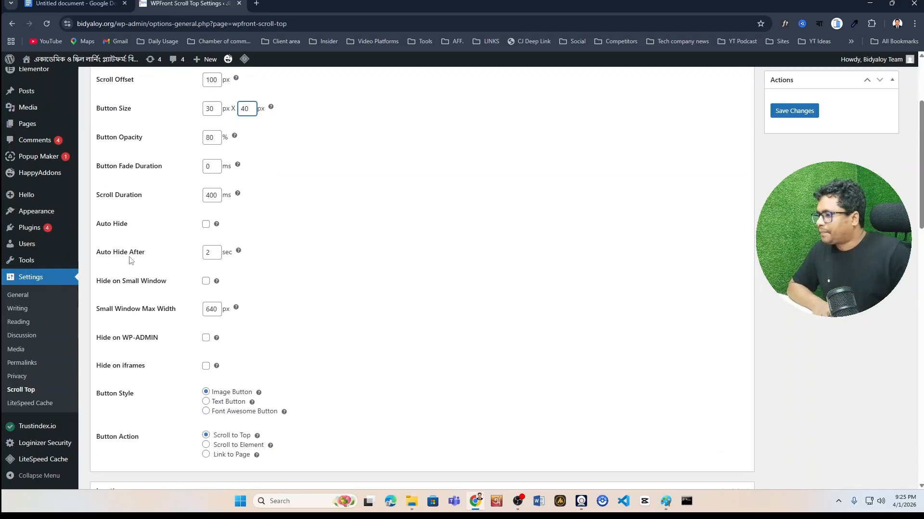
{"action": "scroll", "coordinate": [164, 255], "scroll_direction": "up", "scroll_amount": 1}
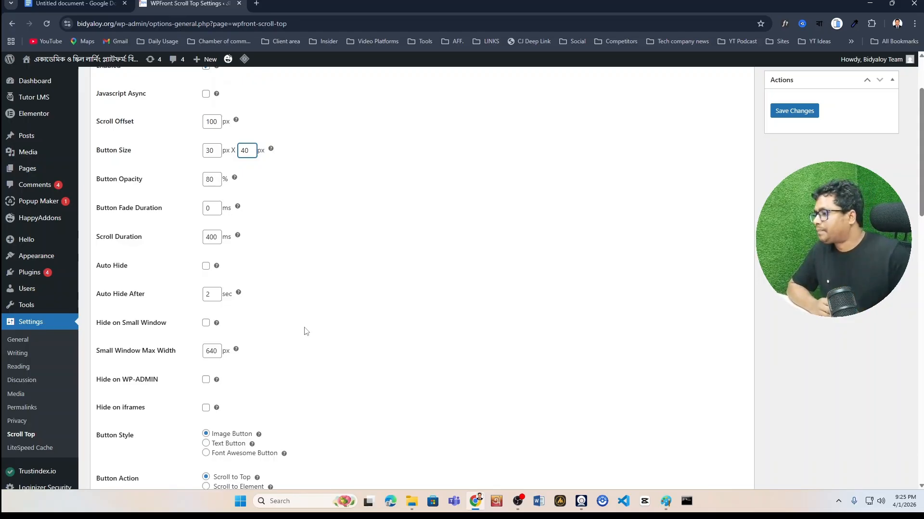
{"action": "scroll", "coordinate": [318, 324], "scroll_direction": "down", "scroll_amount": 2}
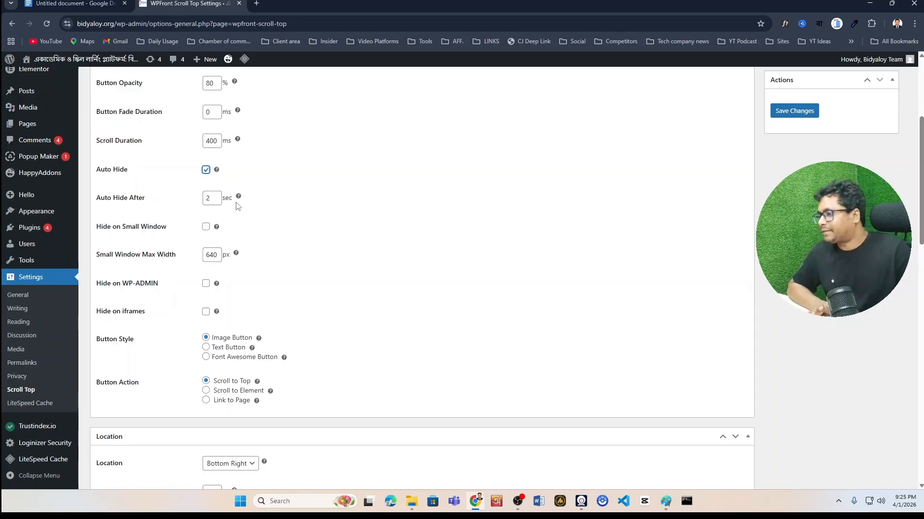
- Check the remaining location, filter and image options and save the Scroll Top settings
{"action": "scroll", "coordinate": [433, 289], "scroll_direction": "down", "scroll_amount": 6}
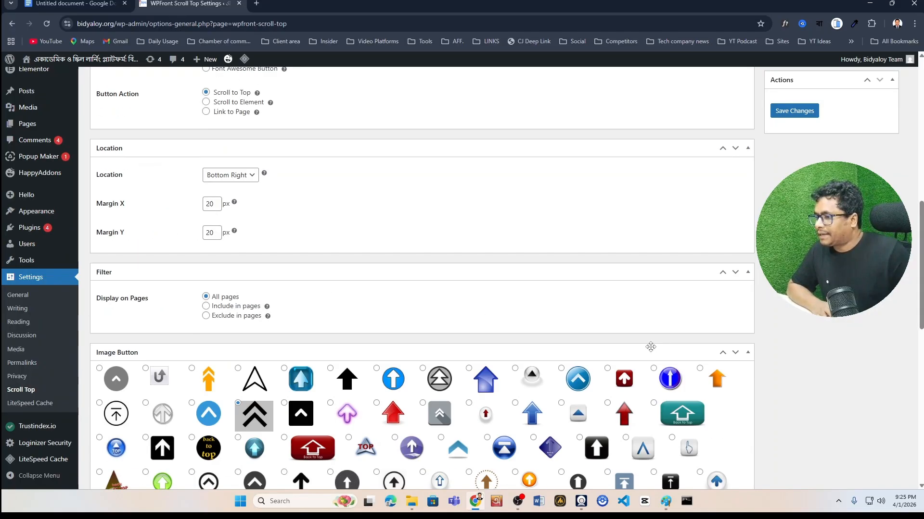
{"action": "scroll", "coordinate": [667, 342], "scroll_direction": "up", "scroll_amount": 8}
{"action": "scroll", "coordinate": [527, 339], "scroll_direction": "down", "scroll_amount": 4}
{"action": "scroll", "coordinate": [527, 339], "scroll_direction": "down", "scroll_amount": 5}
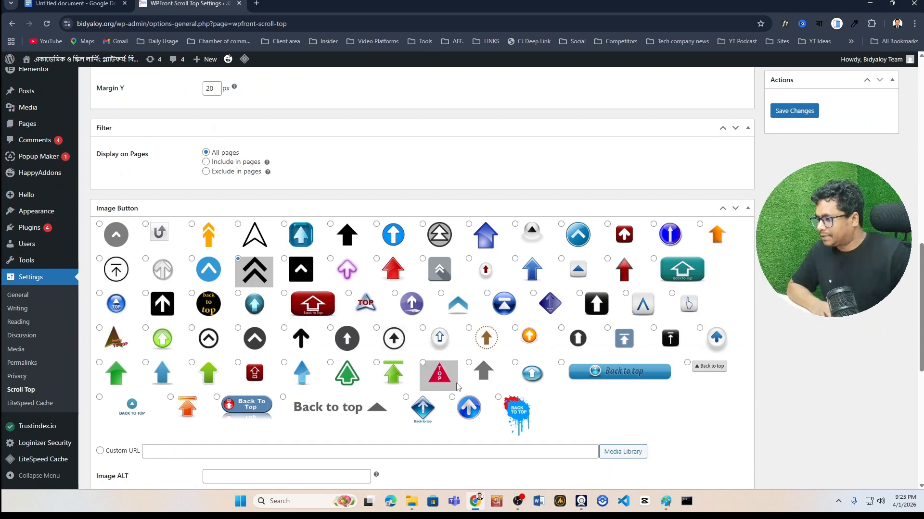
{"action": "scroll", "coordinate": [556, 387], "scroll_direction": "down", "scroll_amount": 5}
{"action": "scroll", "coordinate": [529, 375], "scroll_direction": "down", "scroll_amount": 2}
{"action": "scroll", "coordinate": [546, 367], "scroll_direction": "up", "scroll_amount": 15}
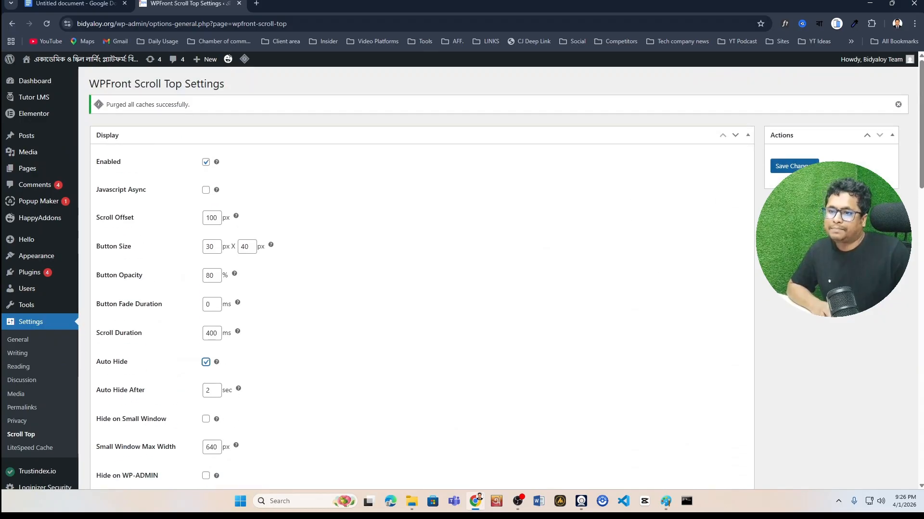
{"action": "left_click", "coordinate": [812, 167]}
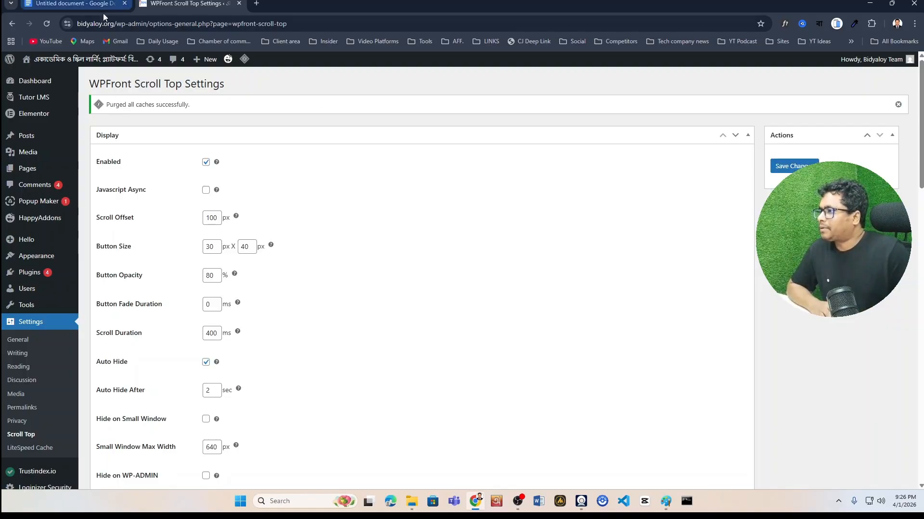
- Open the live bidyaloy.org site in a new browser tab and switch to it
{"action": "mouse_move", "coordinate": [58, 59]}
{"action": "right_click", "coordinate": [38, 76]}
{"action": "left_click", "coordinate": [95, 86]}
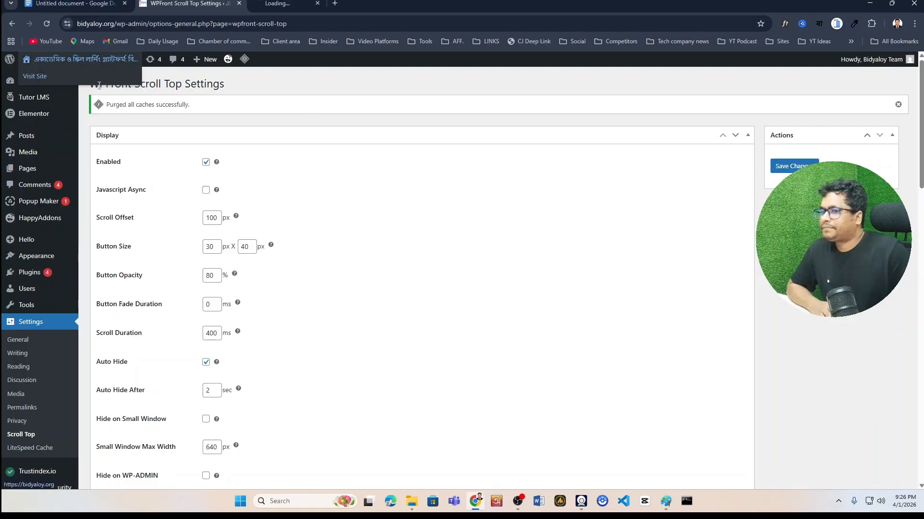
{"action": "key", "text": "ctrl+Tab"}
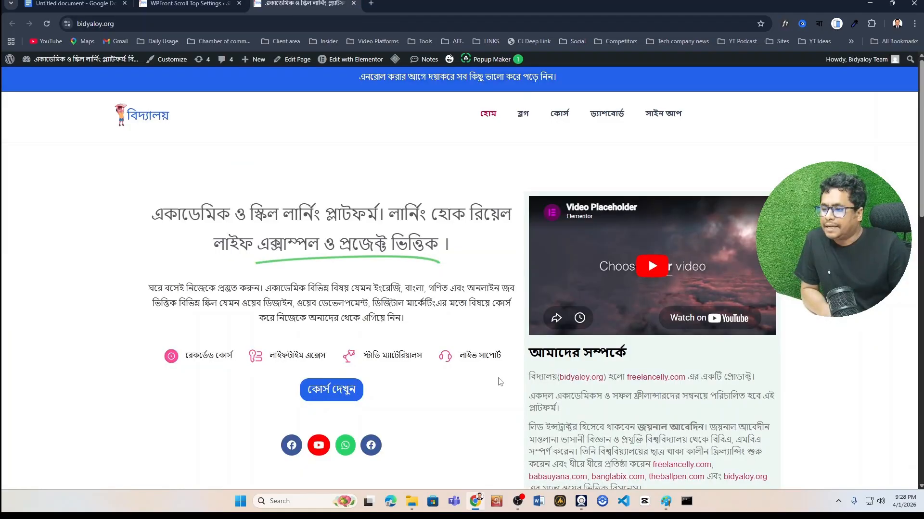
- Examine on the live home page how the scroll-top button behaves while moving down and up the page
{"action": "scroll", "coordinate": [479, 379], "scroll_direction": "down", "scroll_amount": 1}
{"action": "scroll", "coordinate": [480, 378], "scroll_direction": "up", "scroll_amount": 1}
{"action": "scroll", "coordinate": [479, 378], "scroll_direction": "down", "scroll_amount": 3}
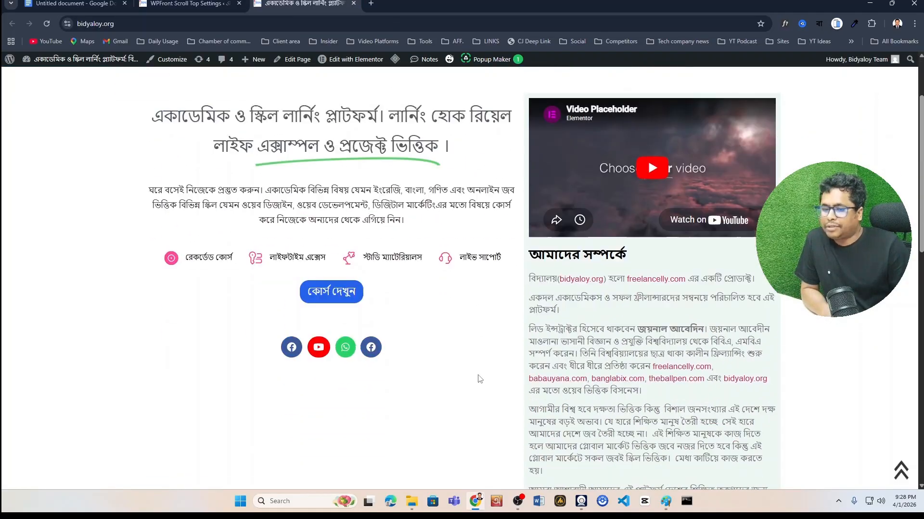
{"action": "scroll", "coordinate": [479, 379], "scroll_direction": "up", "scroll_amount": 2}
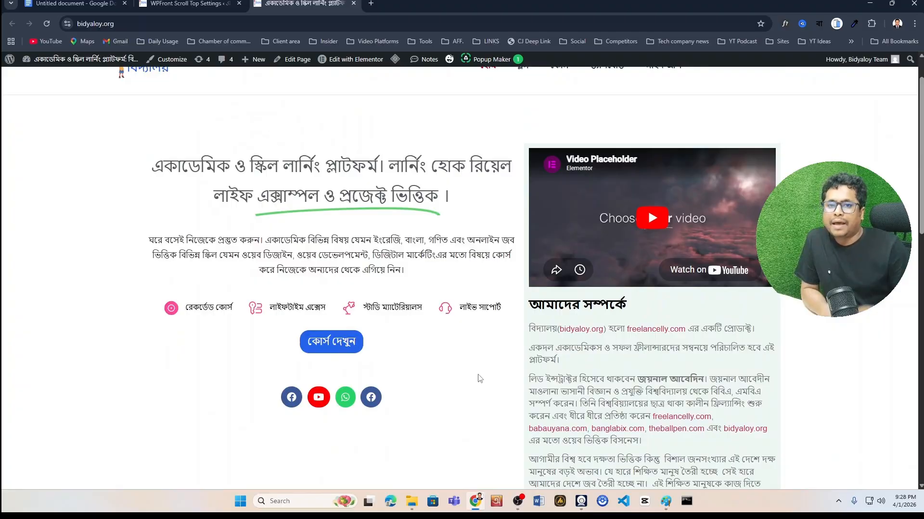
{"action": "scroll", "coordinate": [479, 378], "scroll_direction": "down", "scroll_amount": 5}
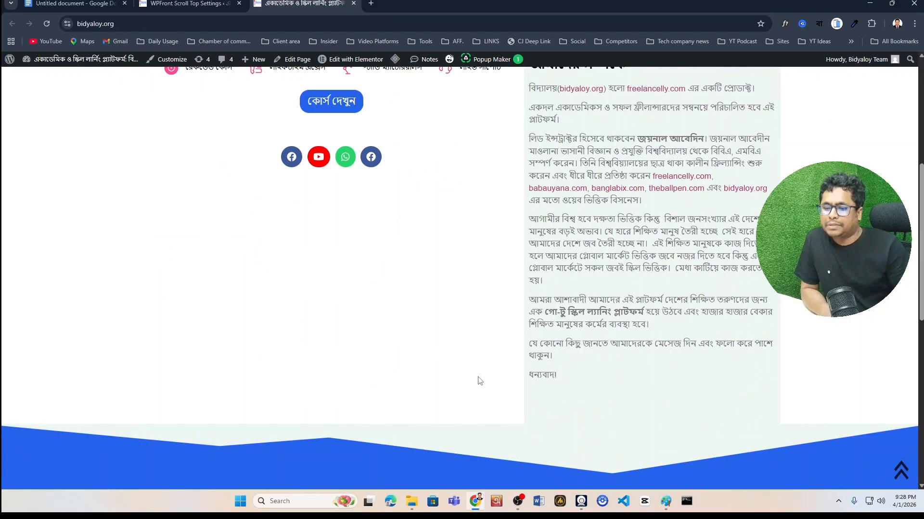
- Test the scroll-to-top button on the live home page by using it from further down to return to the page's start
{"action": "scroll", "coordinate": [480, 380], "scroll_direction": "down", "scroll_amount": 7}
{"action": "scroll", "coordinate": [866, 465], "scroll_direction": "up", "scroll_amount": 2}
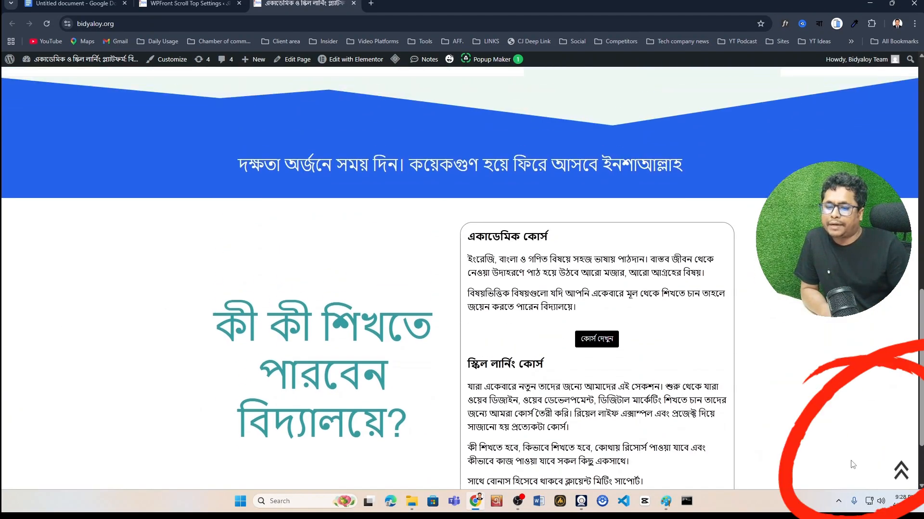
{"action": "left_click", "coordinate": [901, 472]}
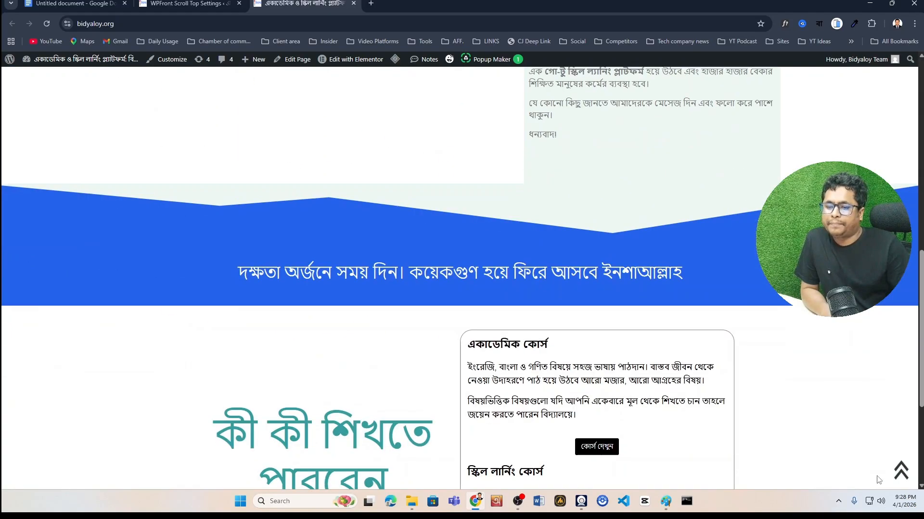
{"action": "left_click", "coordinate": [900, 471]}
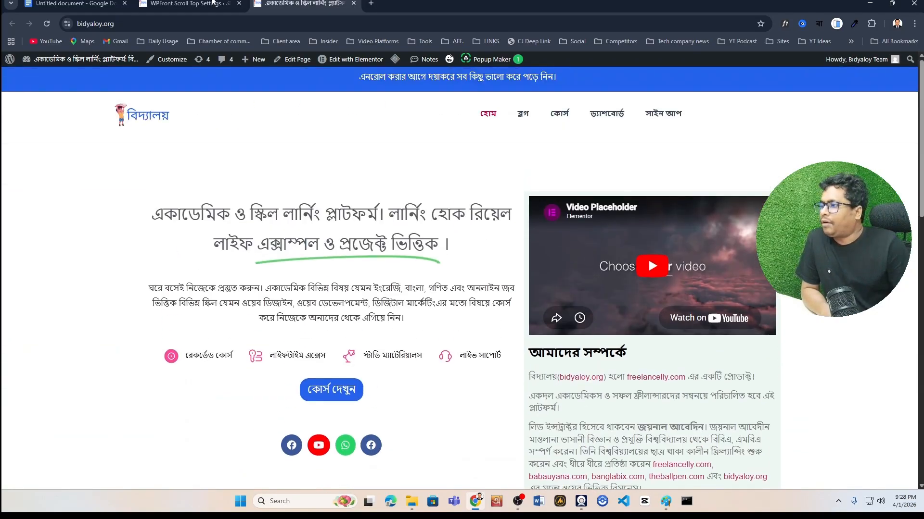
- Return to the Scroll Top settings and examine the Include in pages and Exclude in pages filter options, ending with All pages selected
{"action": "left_click", "coordinate": [212, 2]}
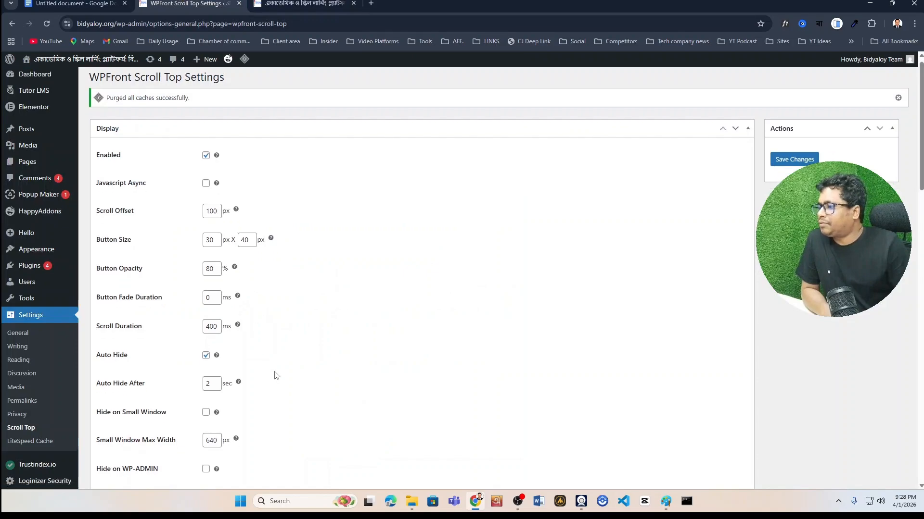
{"action": "scroll", "coordinate": [289, 375], "scroll_direction": "down", "scroll_amount": 10}
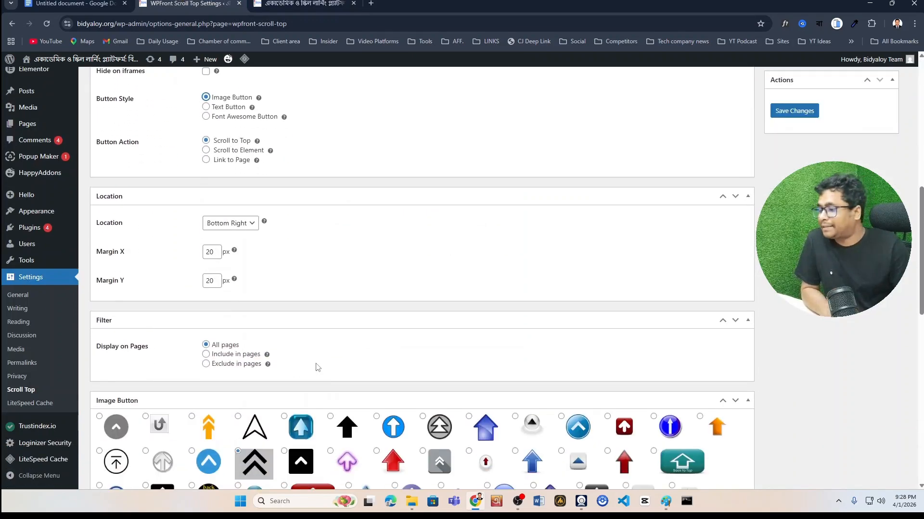
{"action": "left_click", "coordinate": [206, 354]}
{"action": "scroll", "coordinate": [180, 356], "scroll_direction": "down", "scroll_amount": 1}
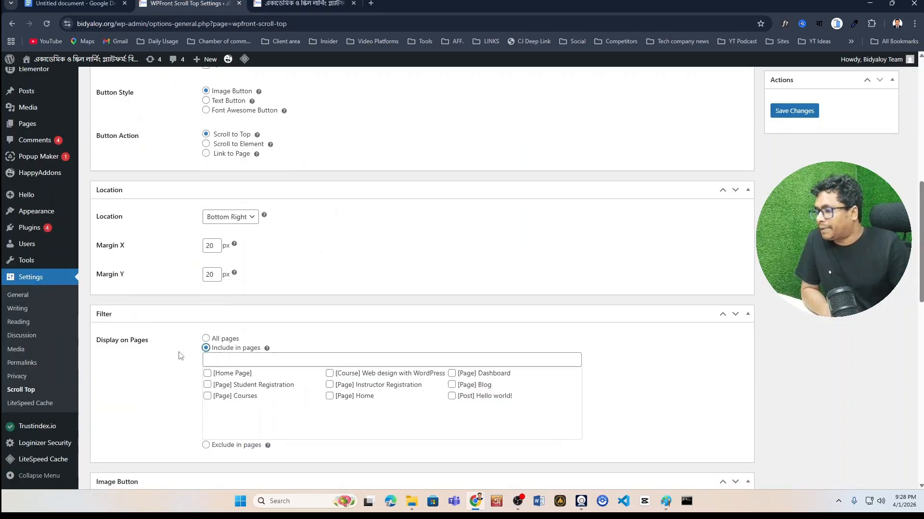
{"action": "scroll", "coordinate": [180, 355], "scroll_direction": "down", "scroll_amount": 2}
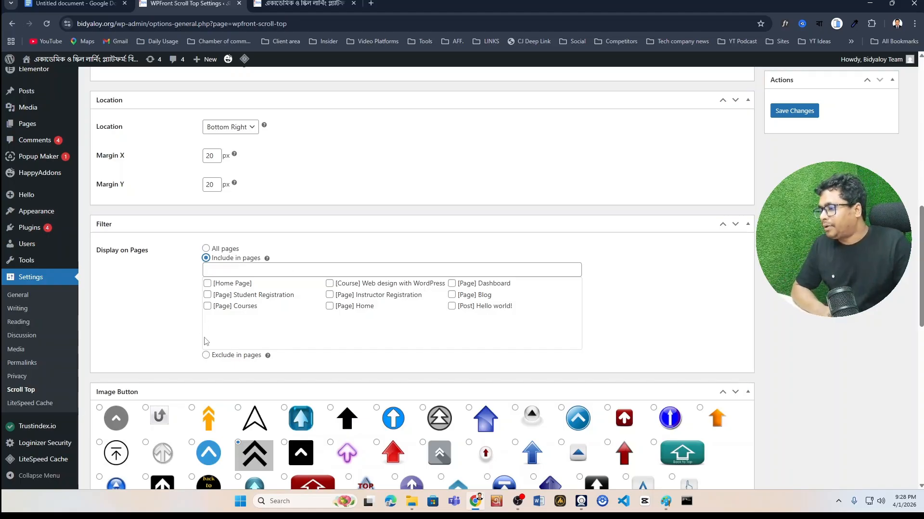
{"action": "left_click", "coordinate": [206, 355]}
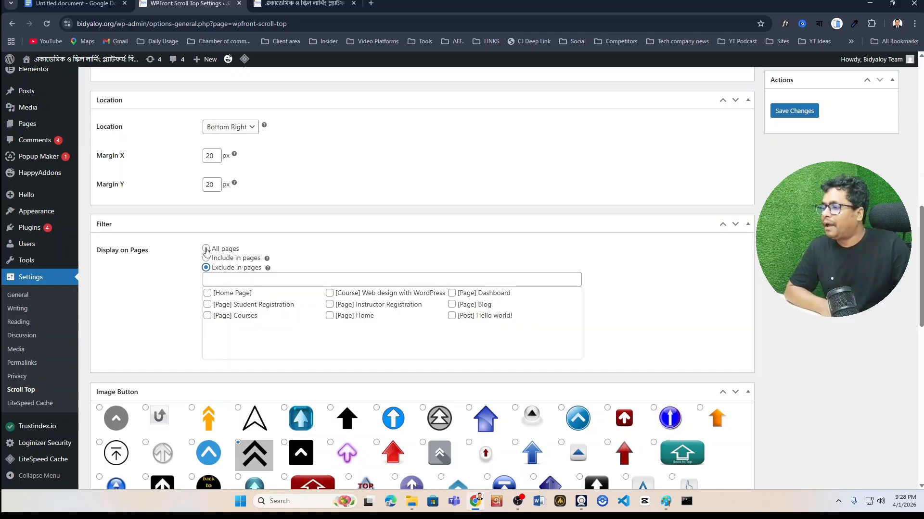
{"action": "left_click", "coordinate": [206, 249]}
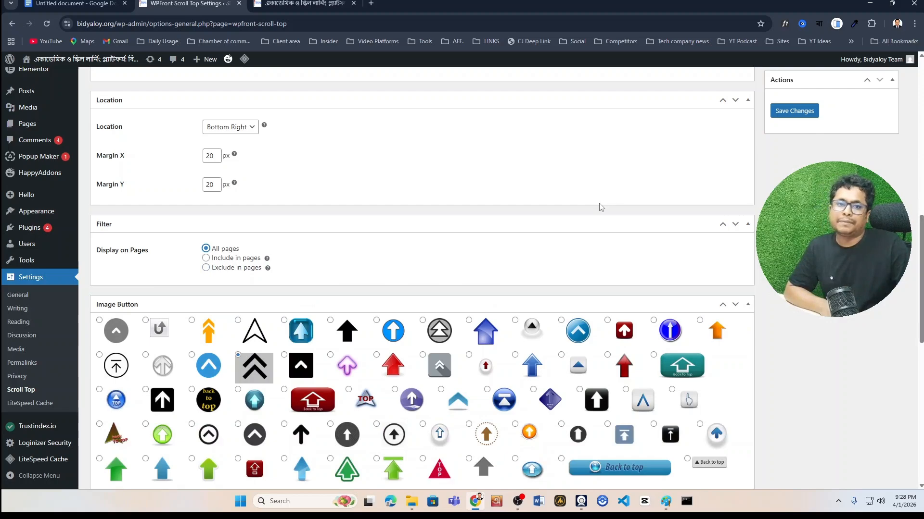
{"action": "scroll", "coordinate": [324, 310], "scroll_direction": "down", "scroll_amount": 1}
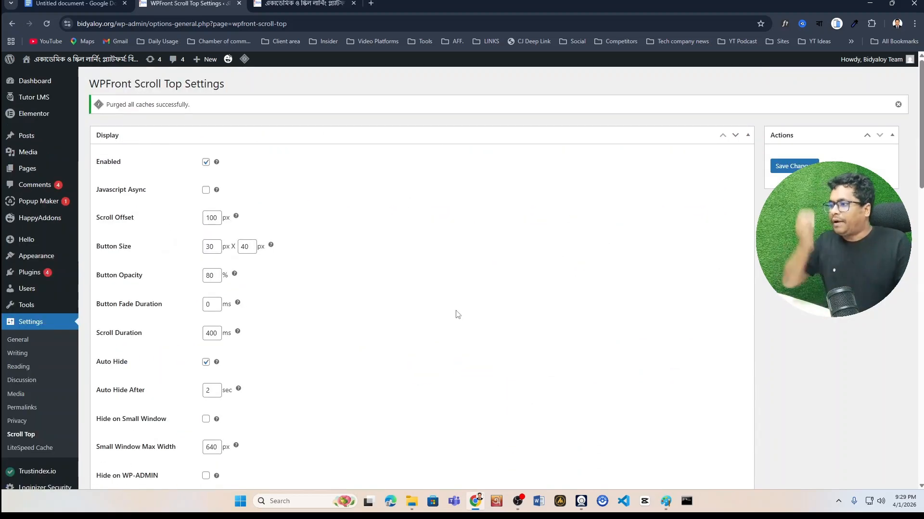